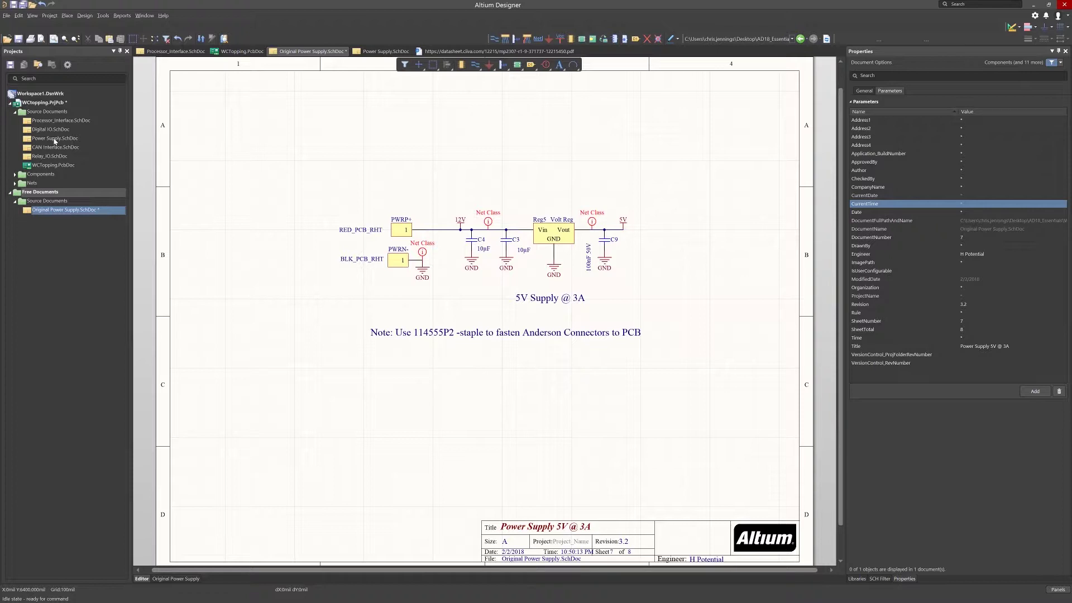
Open Power Supply.SchDoc from the project's Source Documents.
left_click(54, 139)
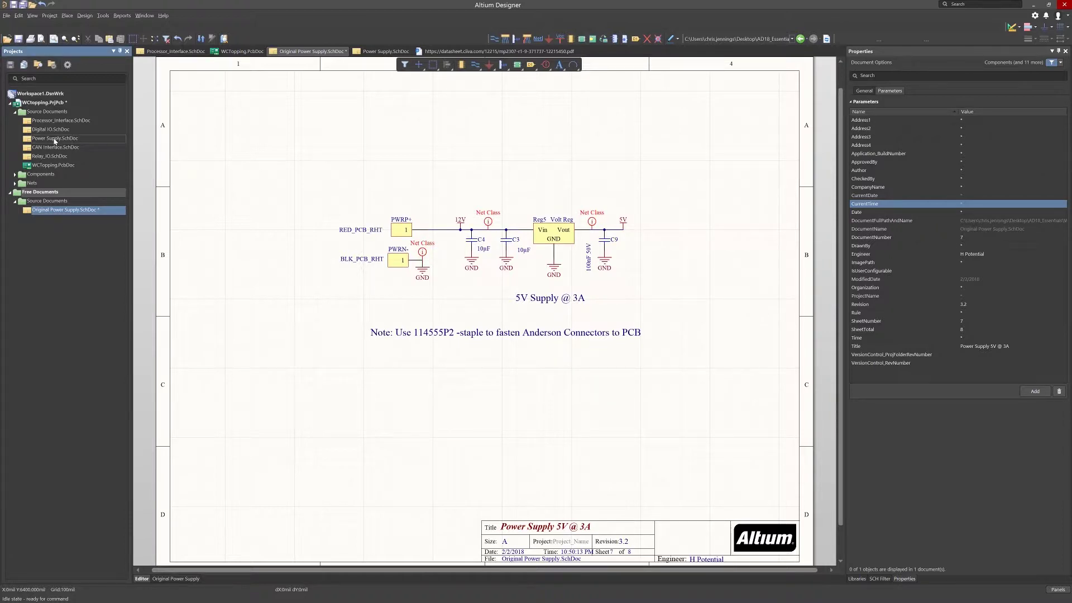
double_click(54, 140)
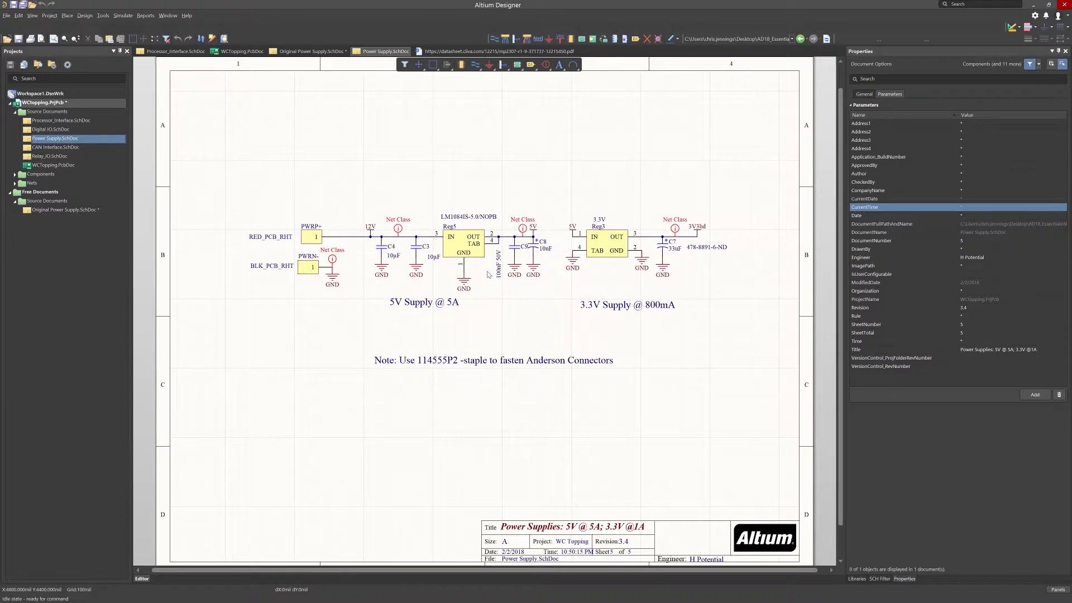
Update WCTopping.PcbDoc, auto-creating component links and accepting the 6 modified links.
left_click(84, 16)
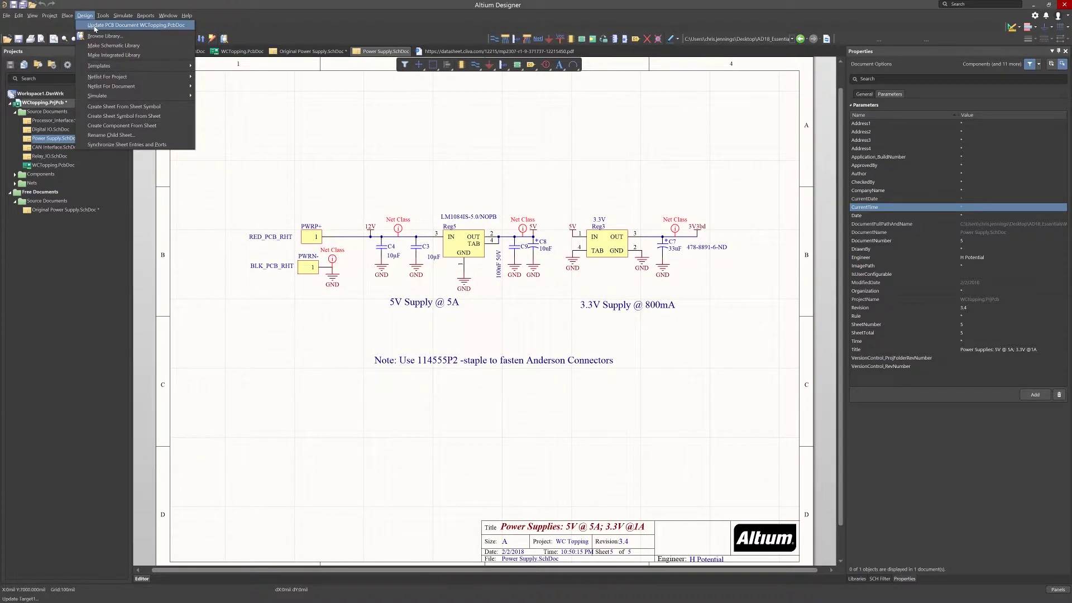
left_click(98, 25)
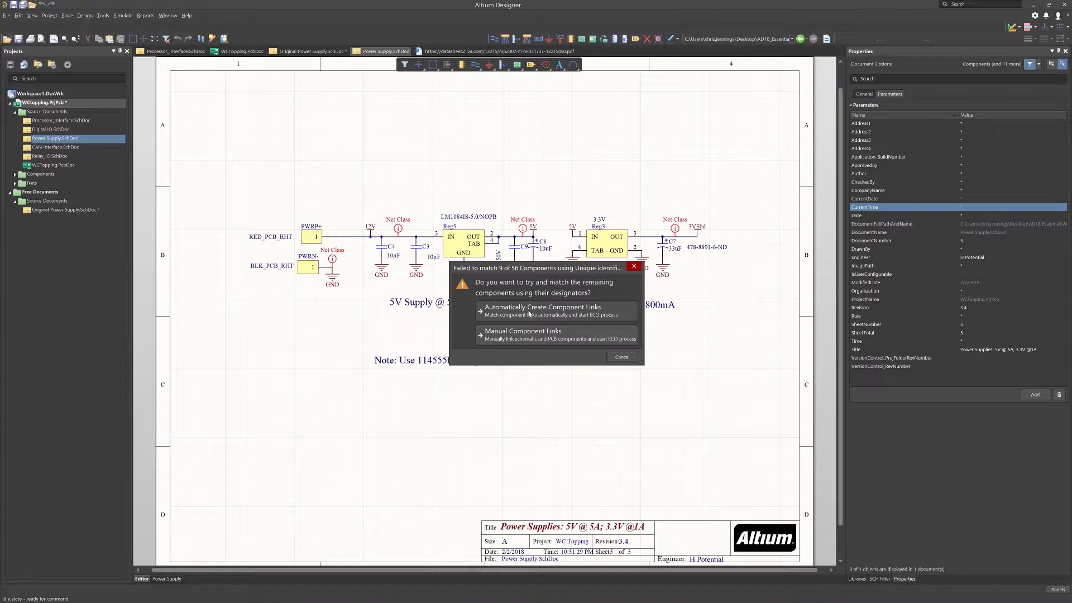
left_click(528, 311)
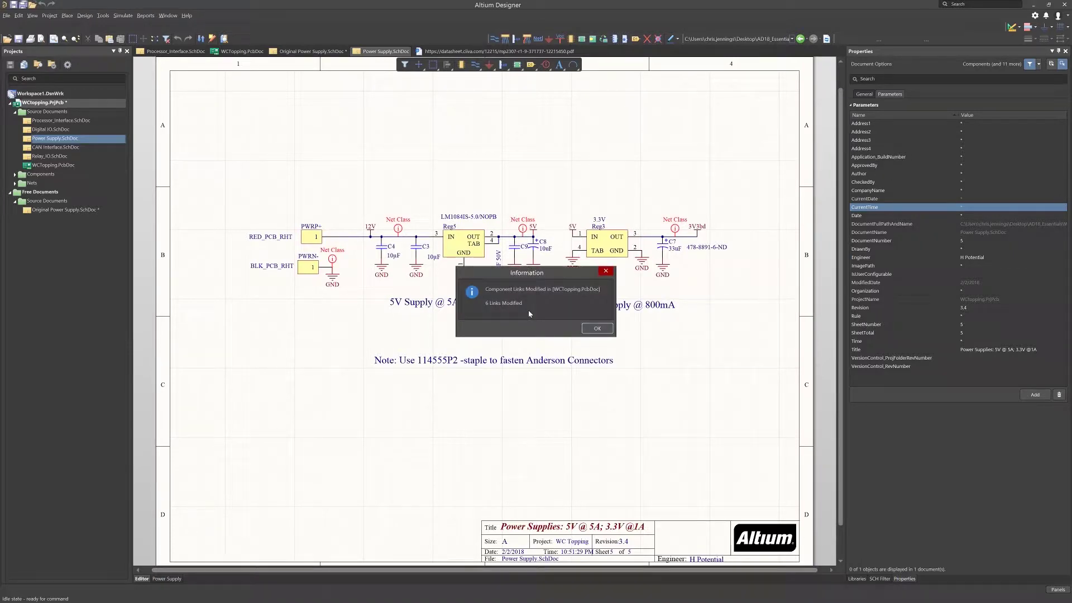
left_click(596, 328)
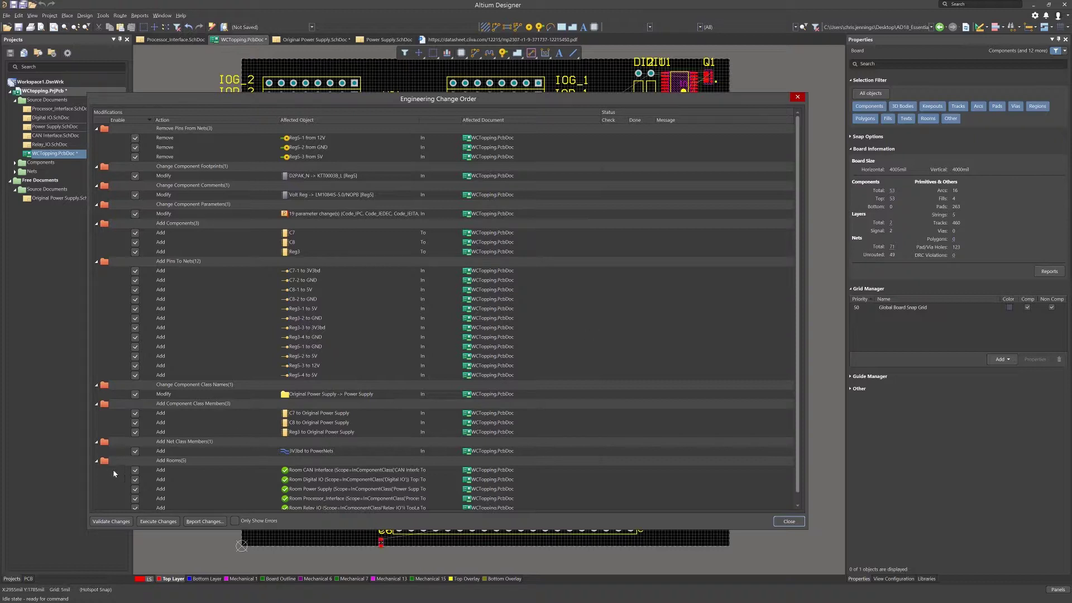
Exclude the five Add Rooms entries (CAN Interface, Digital IO, Power Supply, Processor_Interface, Relay_IO) and execute the changes.
left_click(134, 470)
left_click(134, 478)
left_click(135, 488)
left_click(135, 498)
left_click(136, 507)
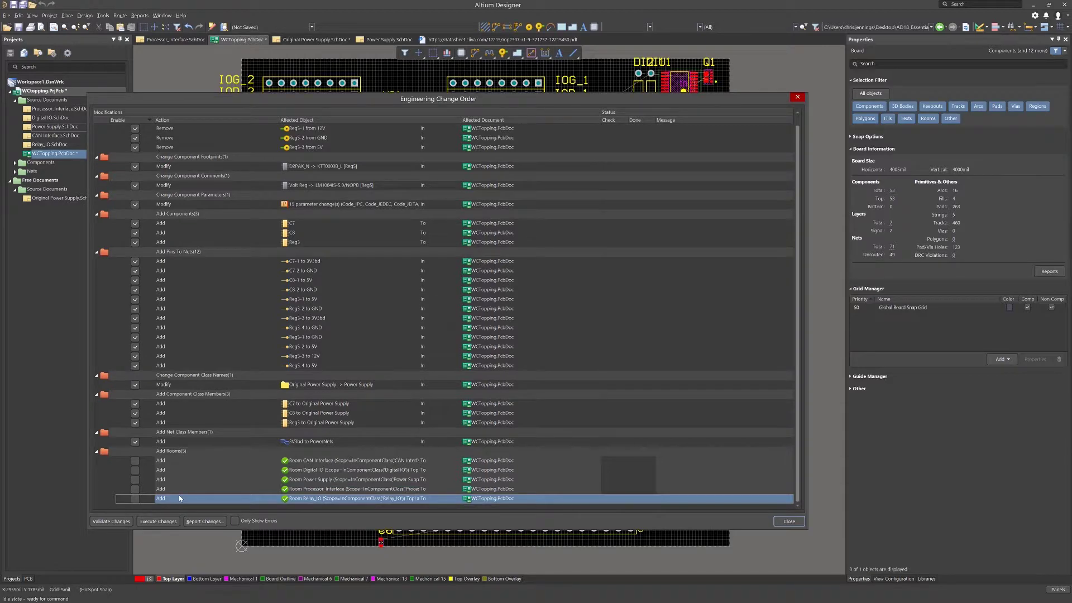
left_click(167, 521)
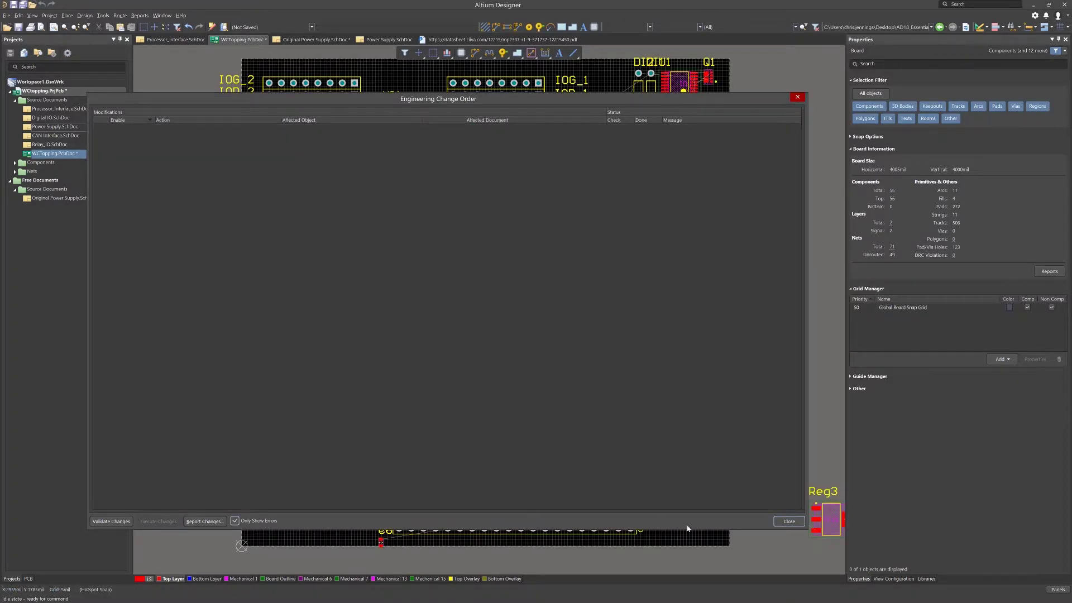
Move C8, C7 and Reg3 onto the board near J4 and fit the board in view.
left_click(788, 521)
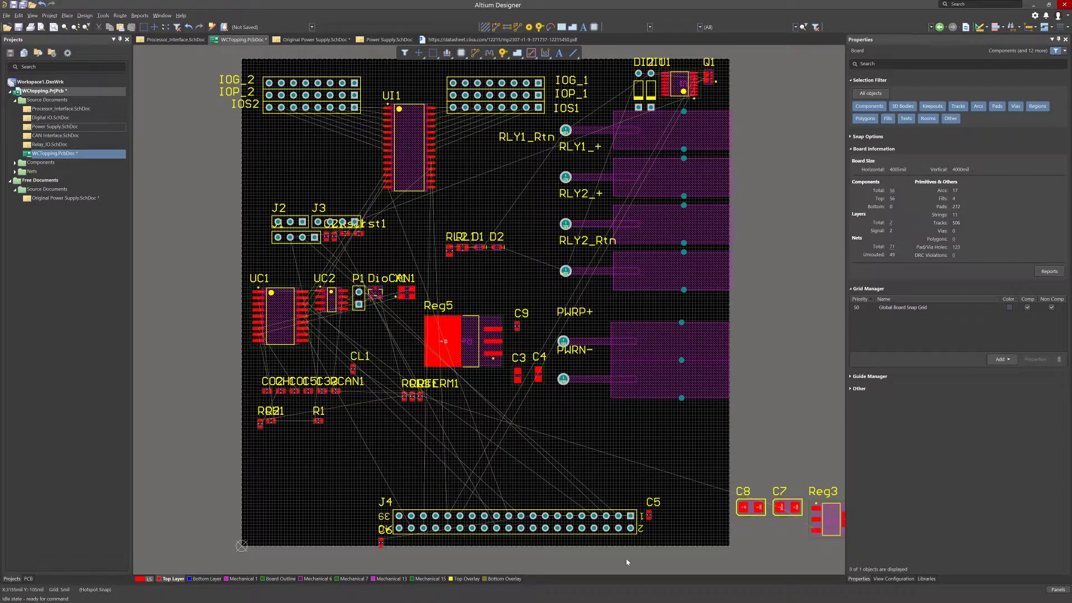
scroll(615, 547, "right", 4, "shift")
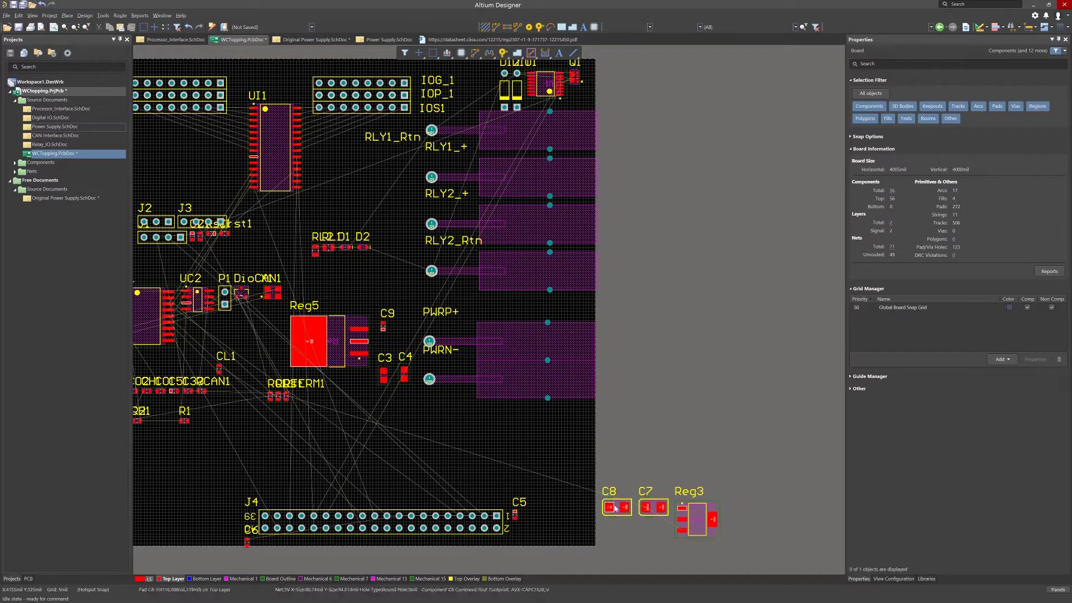
left_click_drag(617, 507, 365, 432)
left_click_drag(653, 506, 364, 455)
left_click_drag(679, 538, 430, 445)
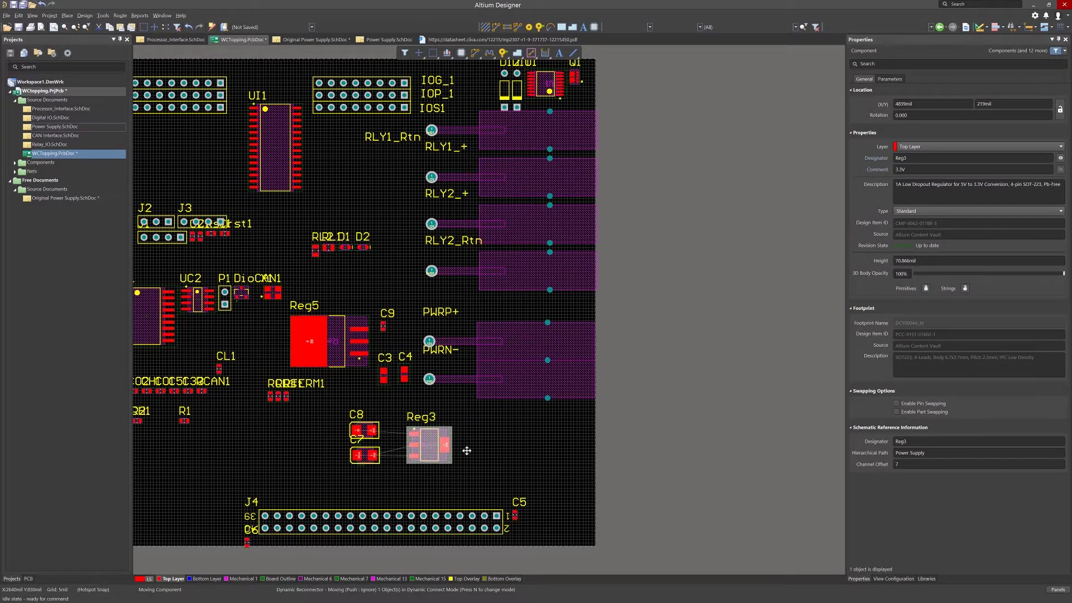
right_click(541, 459)
key("ctrl+Page_Down")
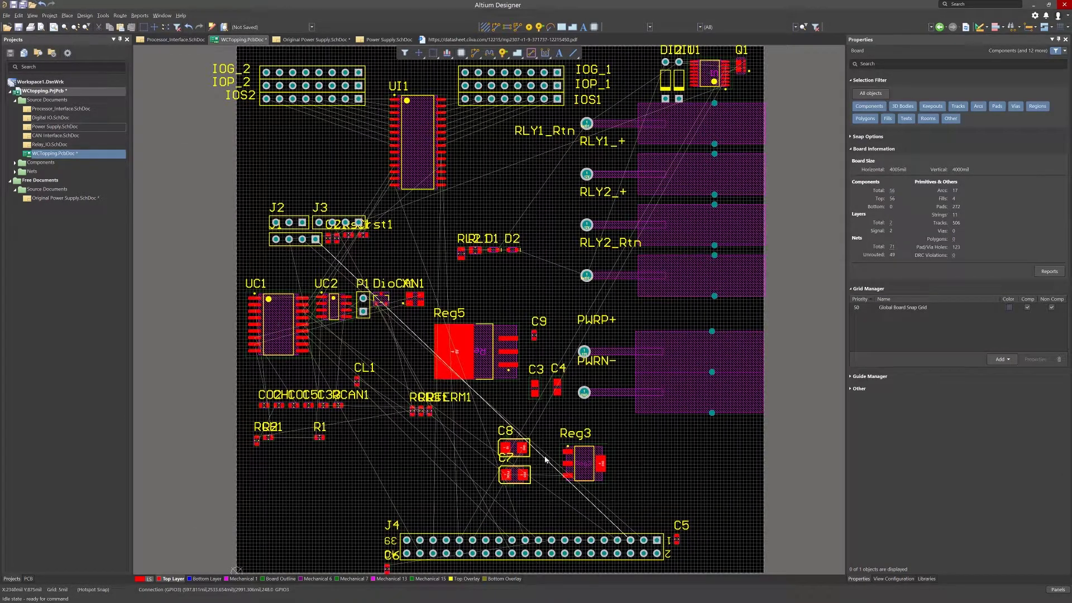
Run Perform Update in Project > Component Links to bring the links up to date.
left_click(49, 15)
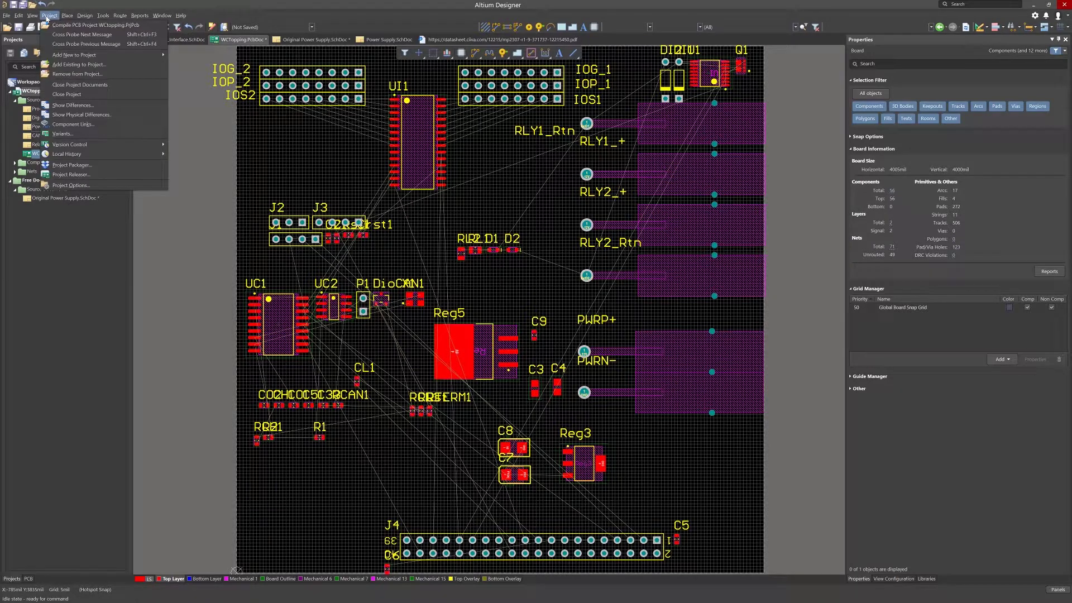
left_click(71, 124)
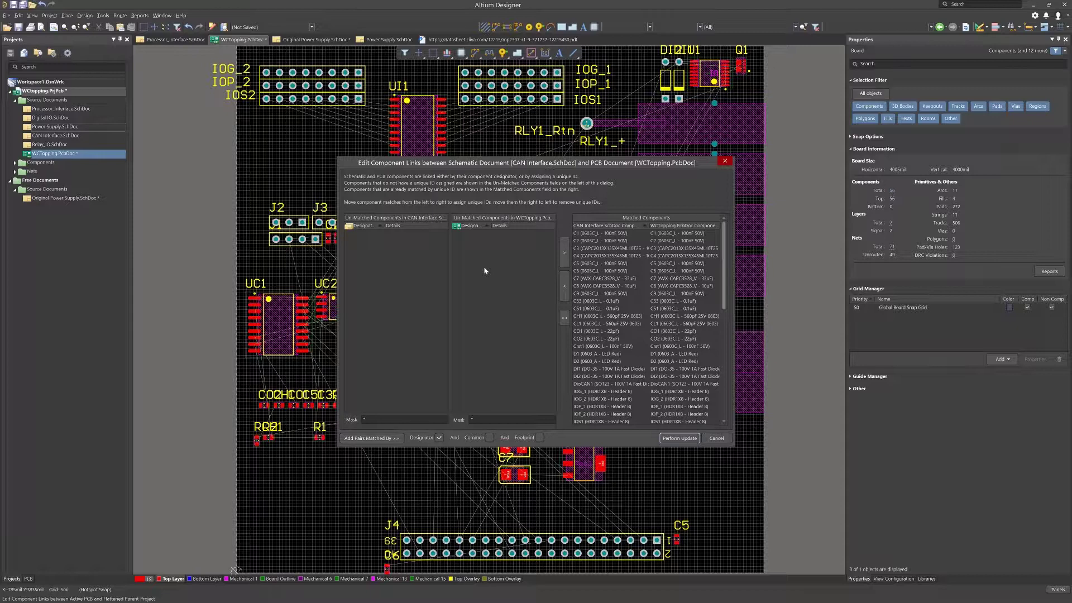
left_click(677, 438)
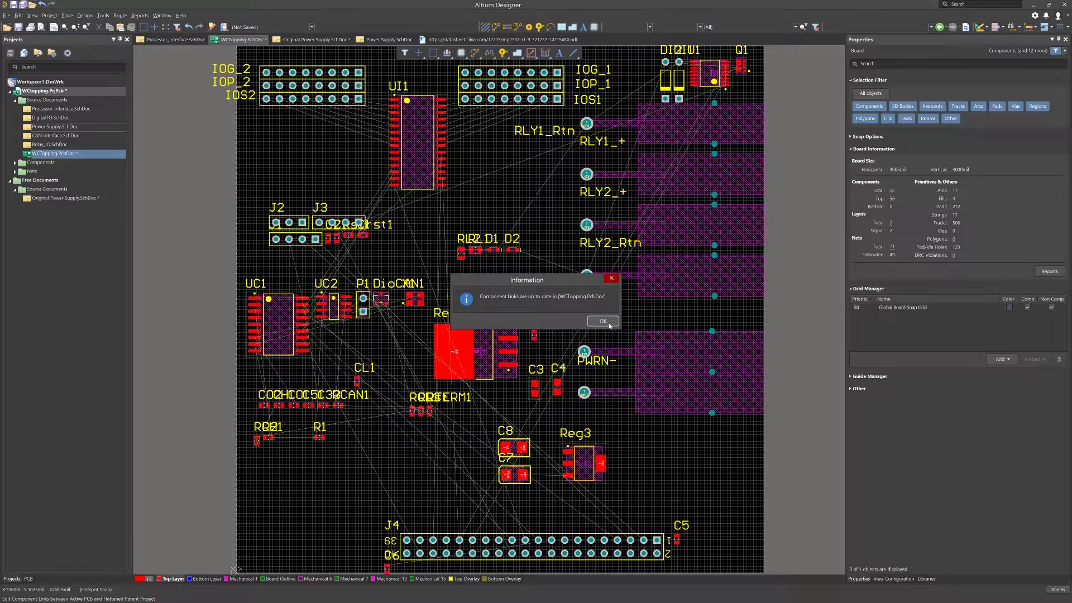
left_click(603, 320)
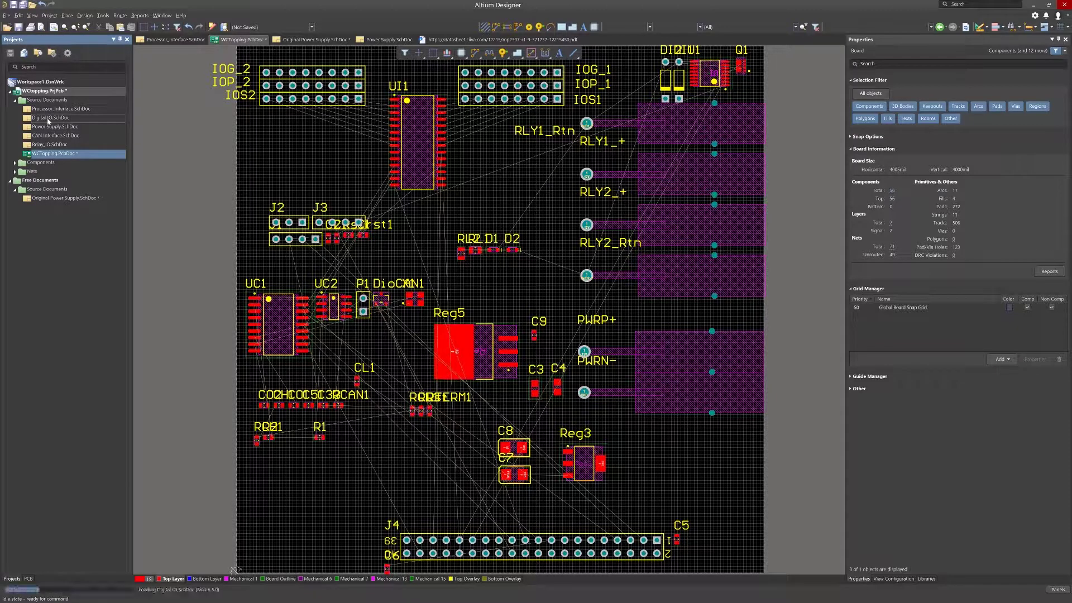
Open the Digital IO schematic and inspect the existing IOS1 header.
double_click(48, 118)
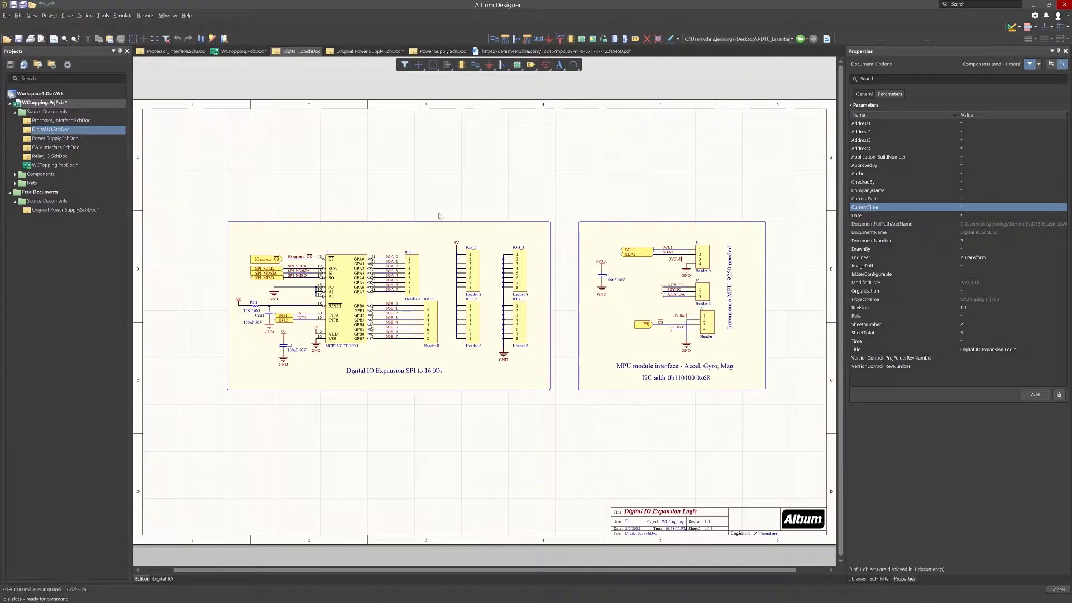
left_click(422, 288)
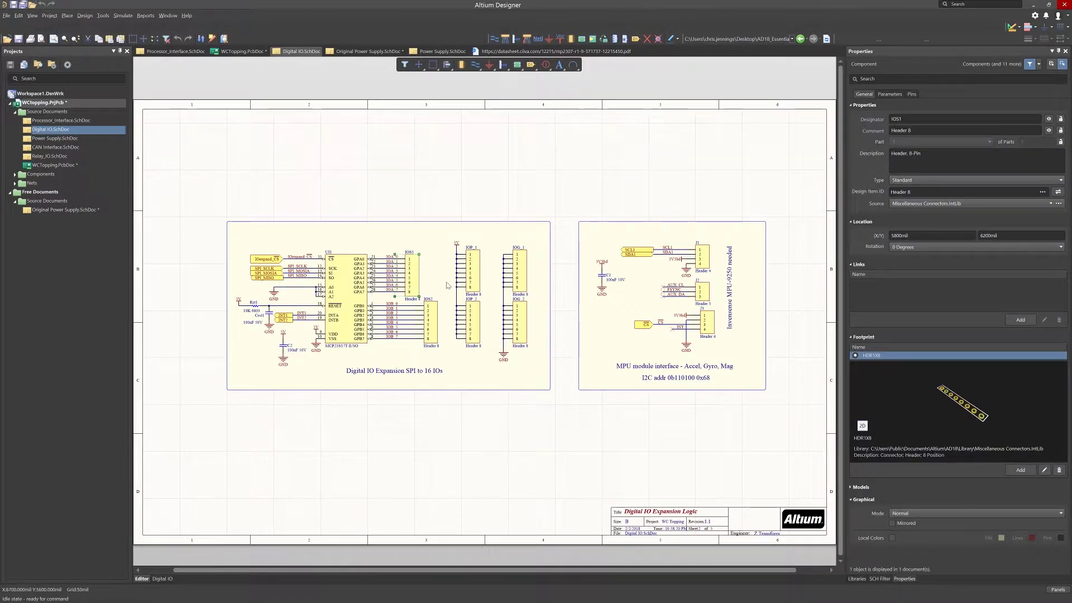
left_click(447, 285)
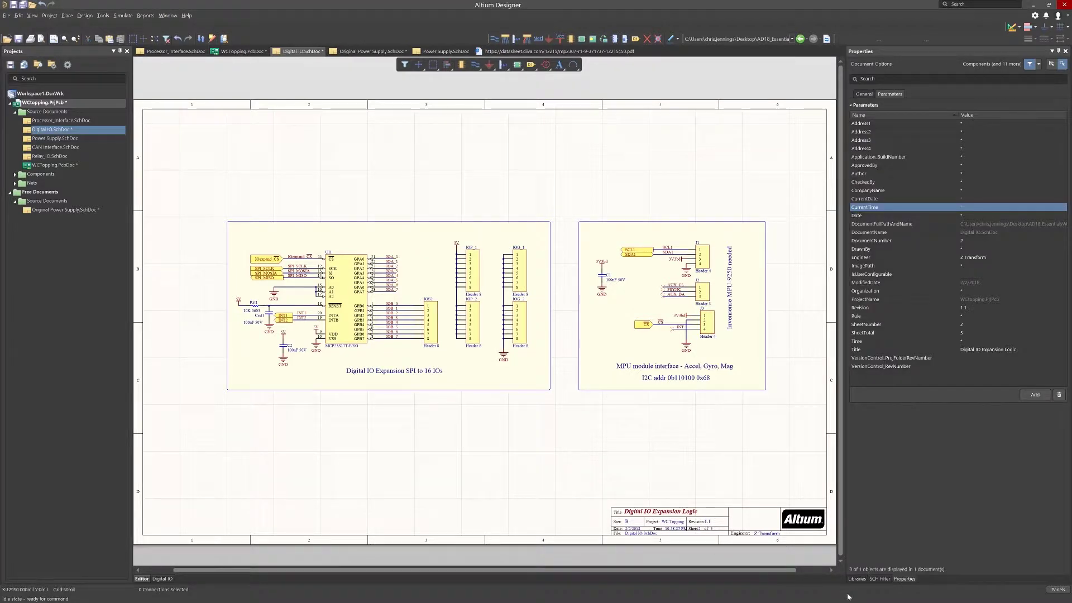
Select the Header 8 part in the Miscellaneous Connectors.IntLib library.
left_click(857, 578)
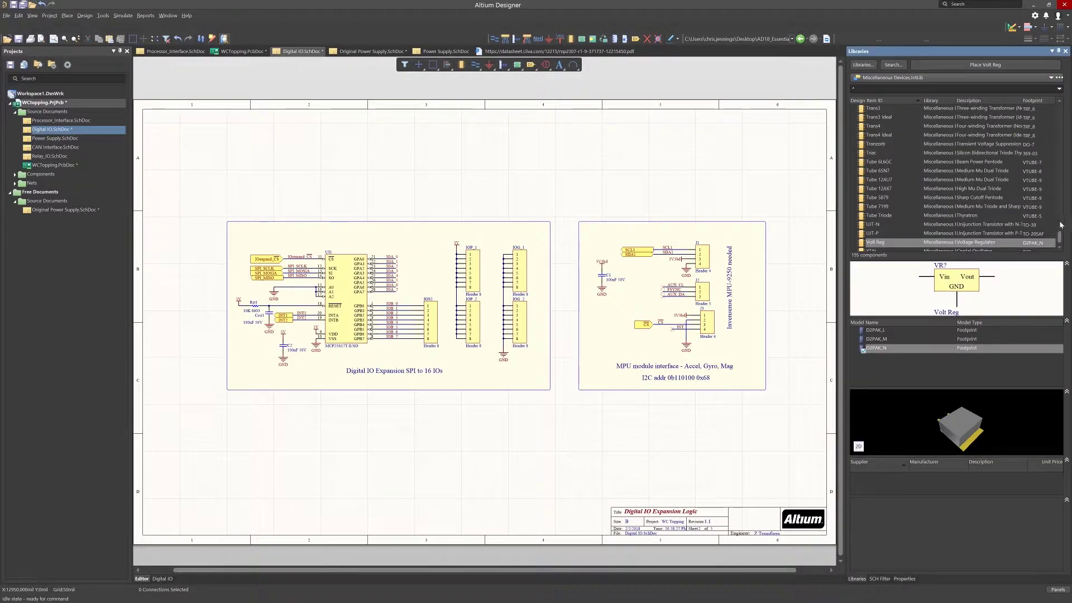
left_click(915, 77)
left_click(887, 105)
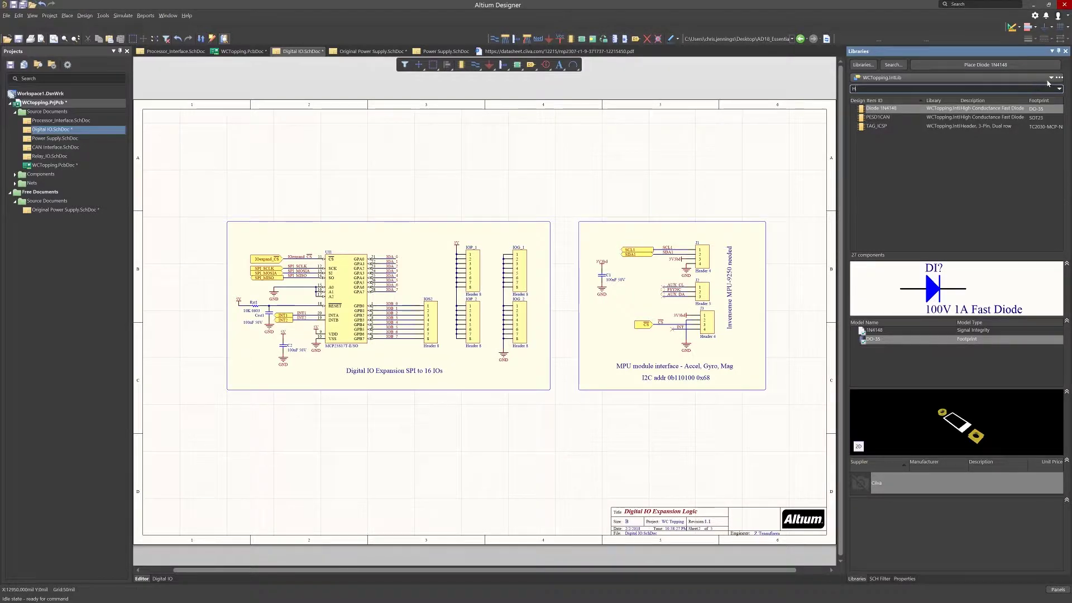
left_click(921, 77)
left_click(920, 91)
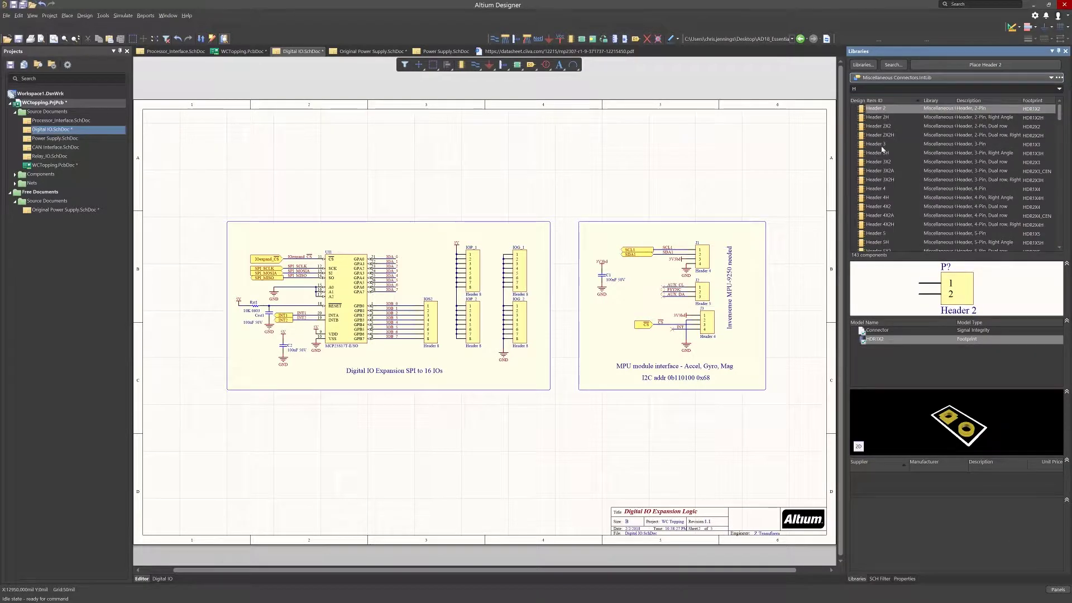
left_click(879, 234)
scroll(880, 233, "down", 7)
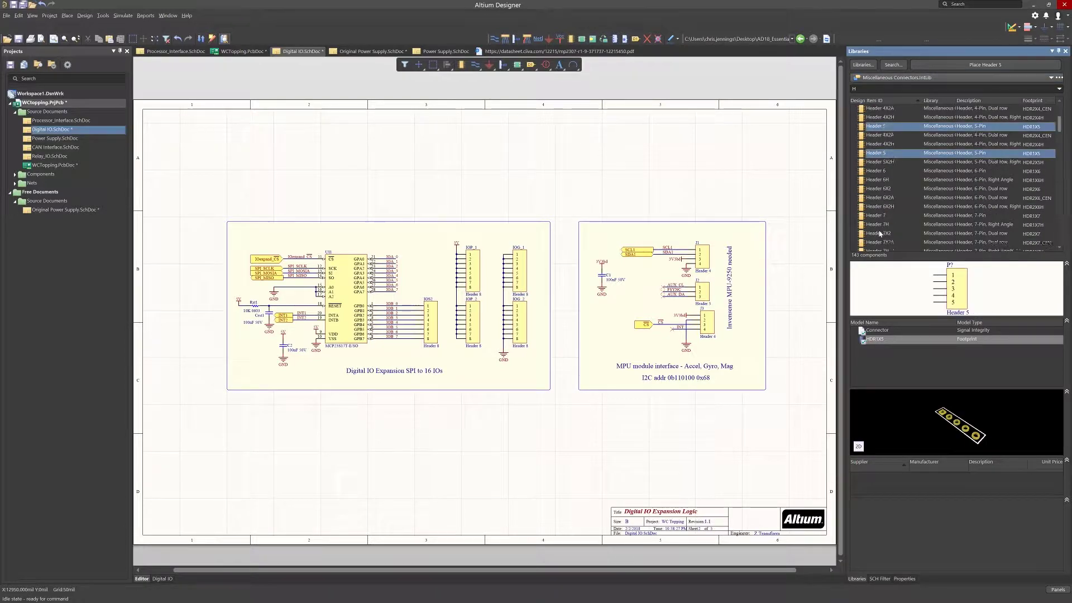
left_click(875, 180)
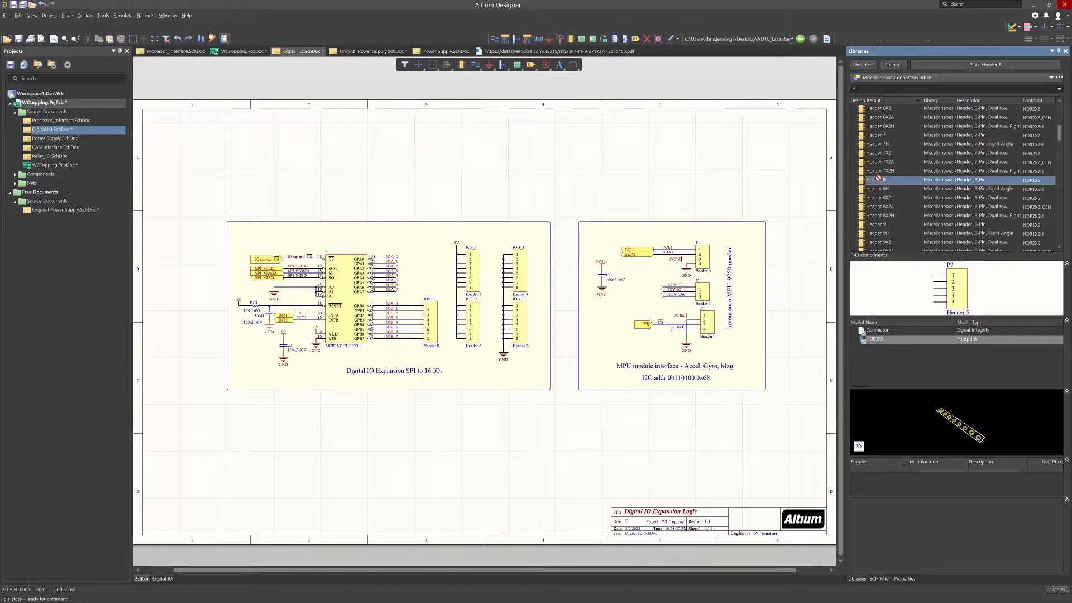
Place Header 8 with designator IOS1 beside the MCP23S17 expander.
left_click(977, 68)
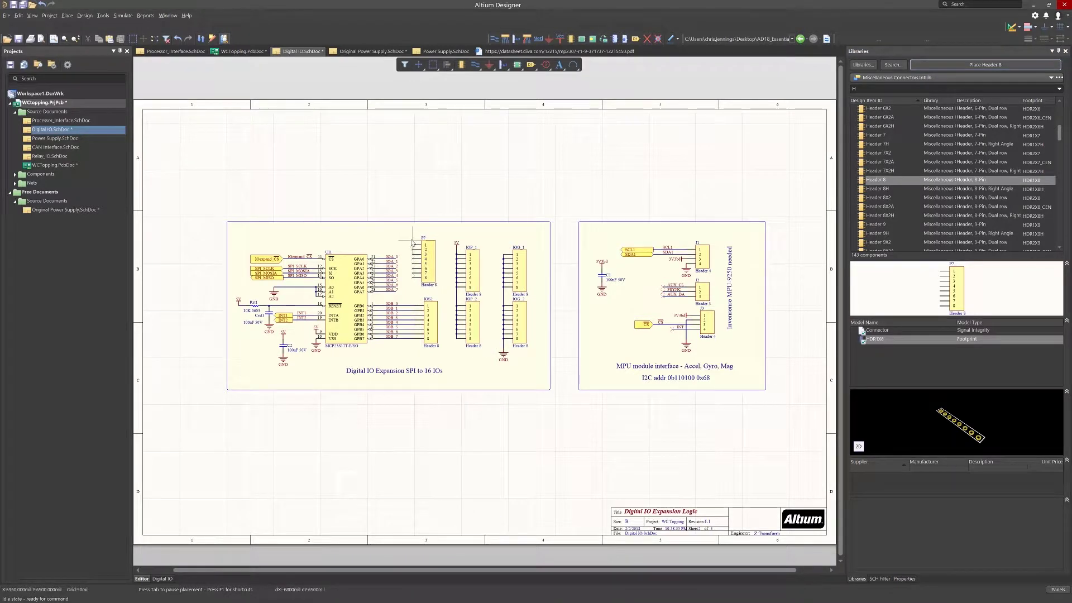
key("Tab")
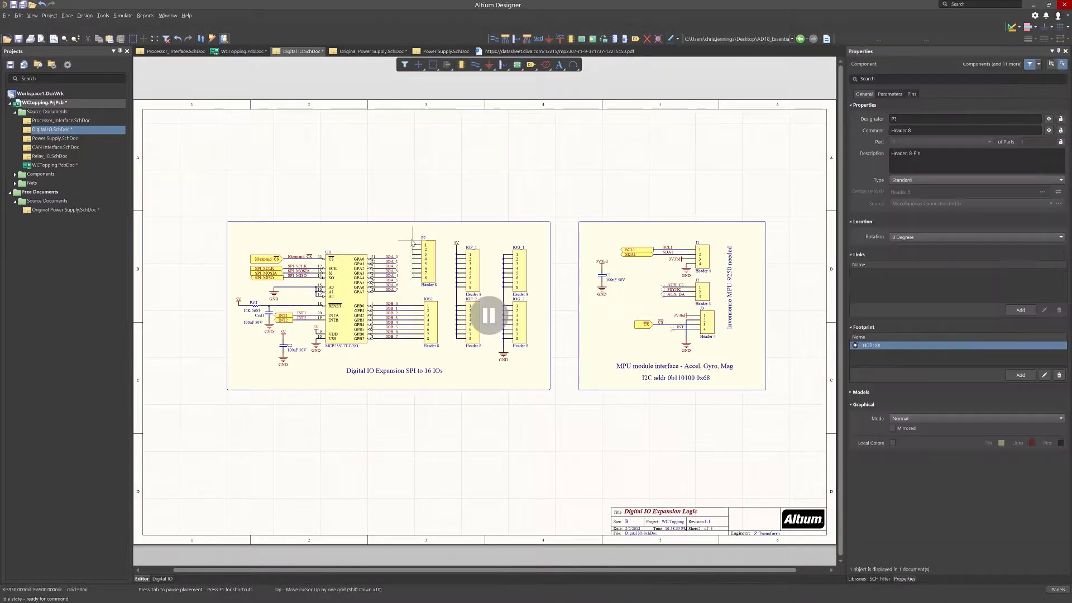
type("IOS1")
key("Return")
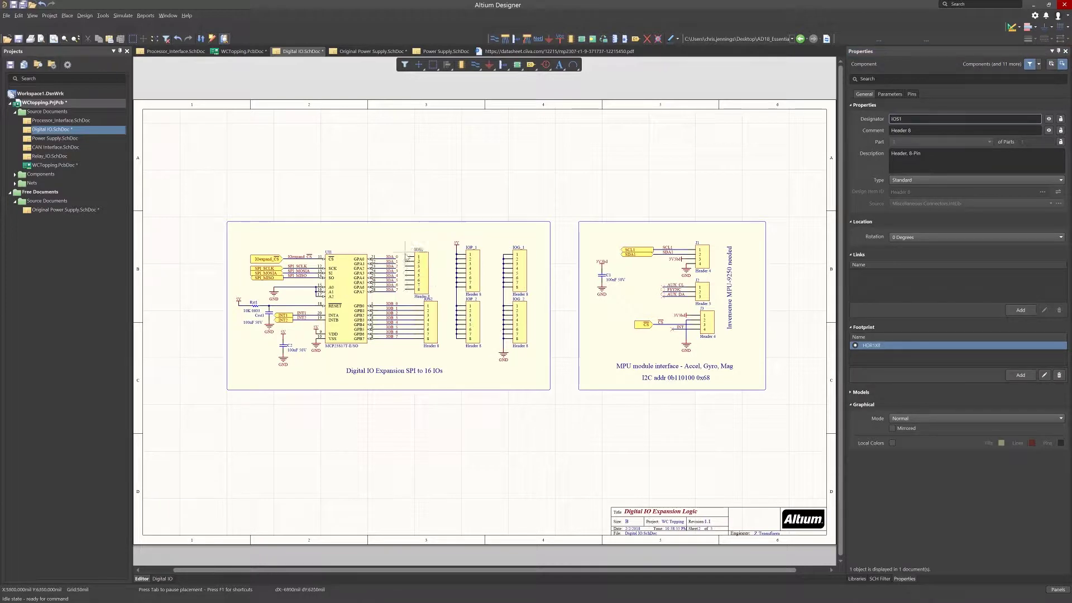
left_click(398, 275)
key("Escape")
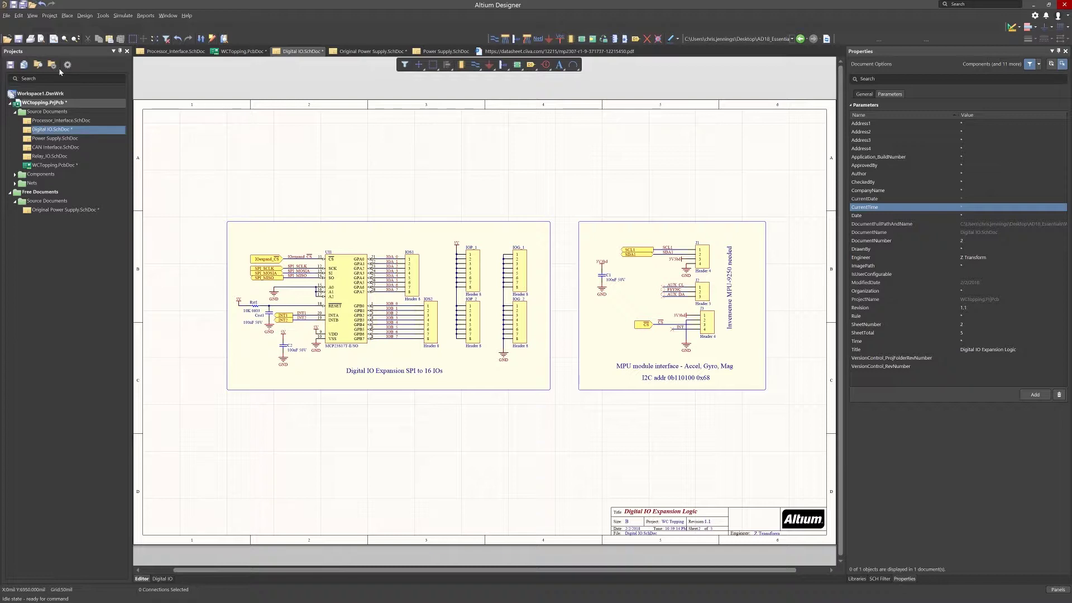
Update the PCB, manually pairing the schematic and PCB IOS1 headers by designator.
left_click(85, 16)
left_click(102, 36)
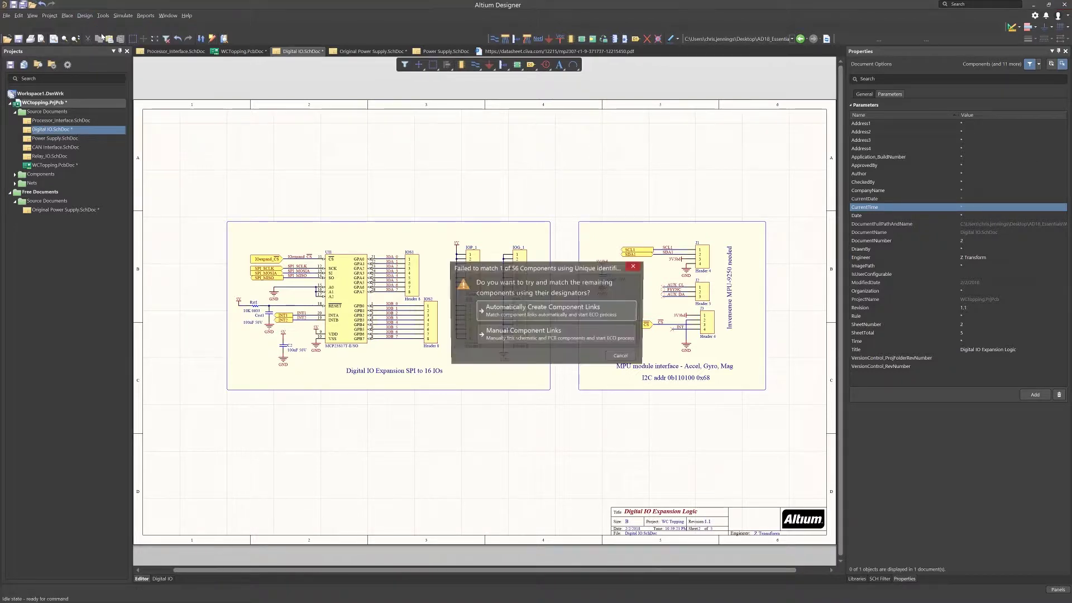
left_click(510, 334)
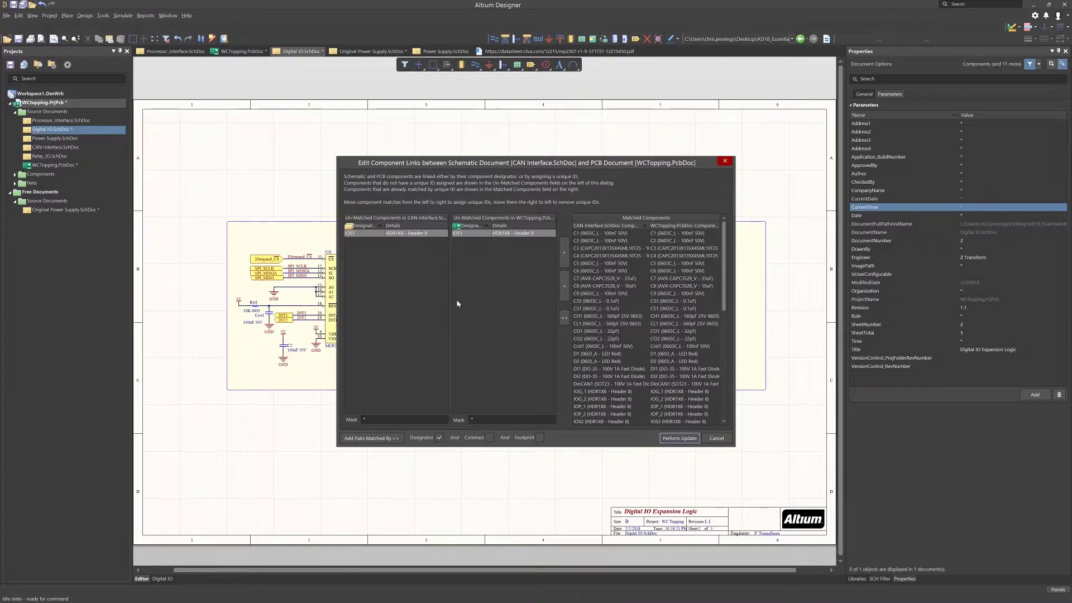
left_click(374, 438)
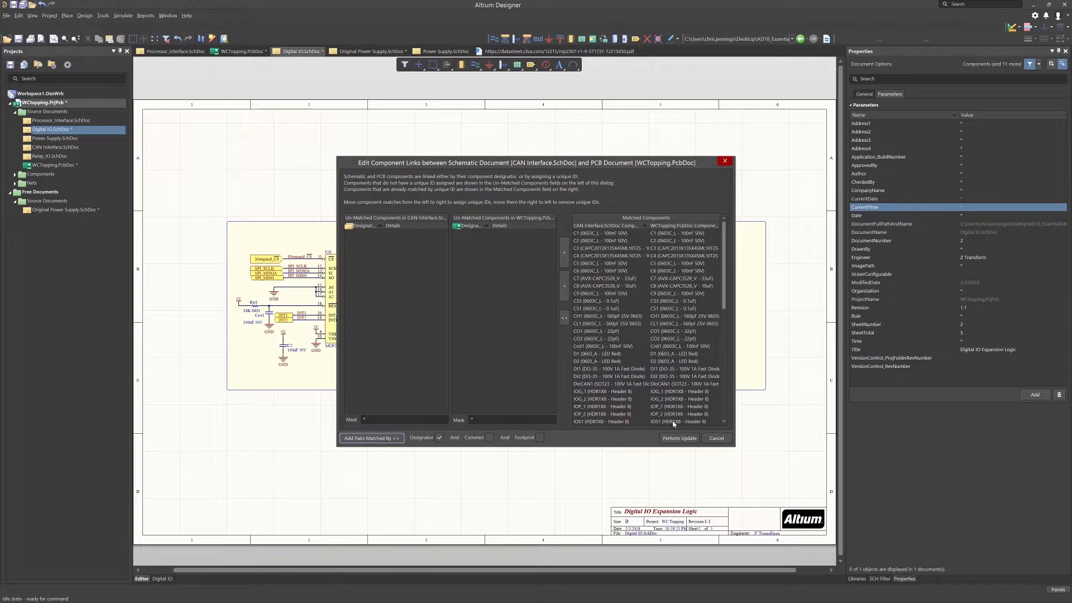
left_click(680, 437)
left_click(584, 328)
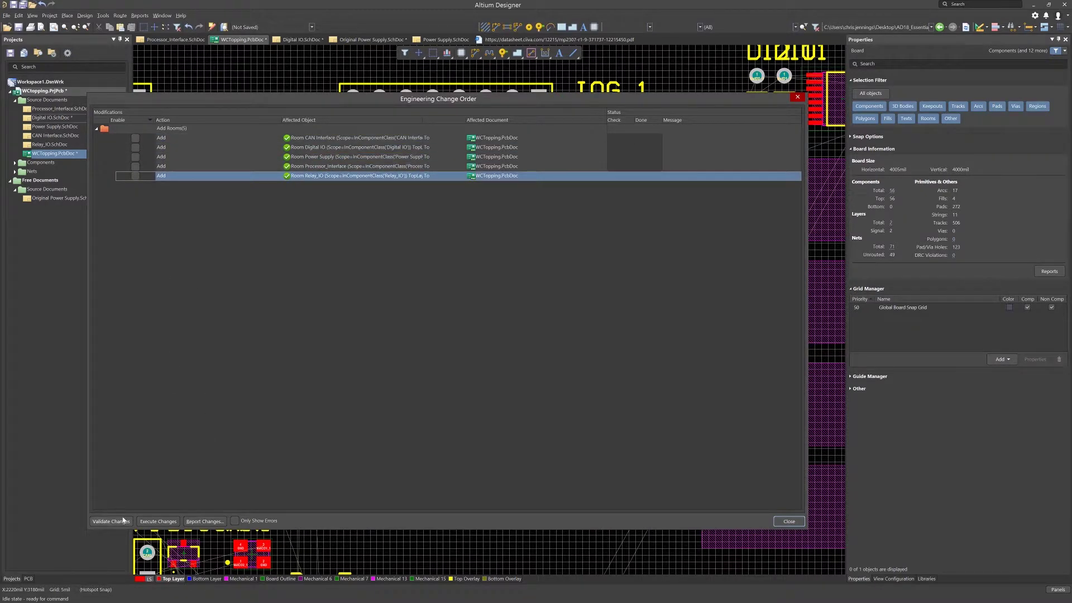
Close the Engineering Change Order to show the WCTopping board with IOS1.
left_click(788, 521)
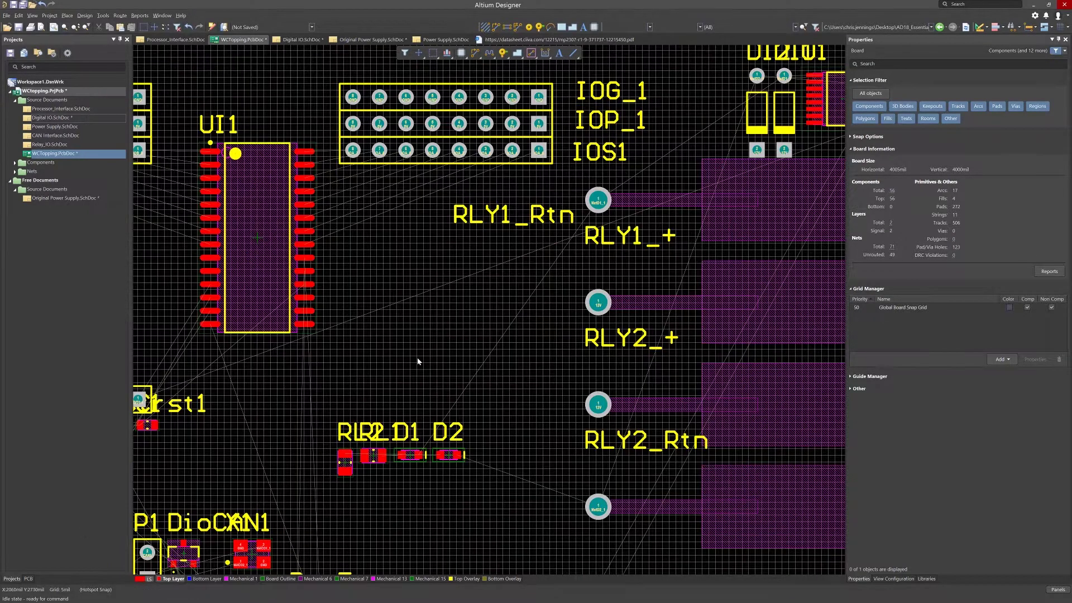